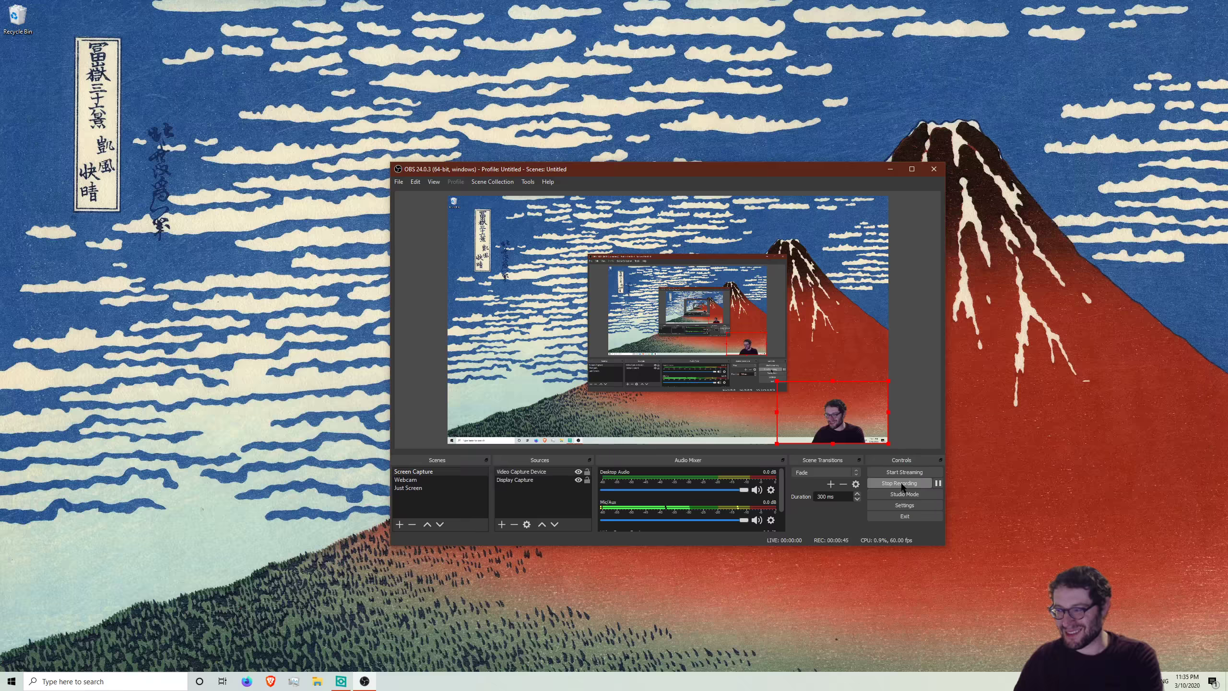
left_click(529, 182)
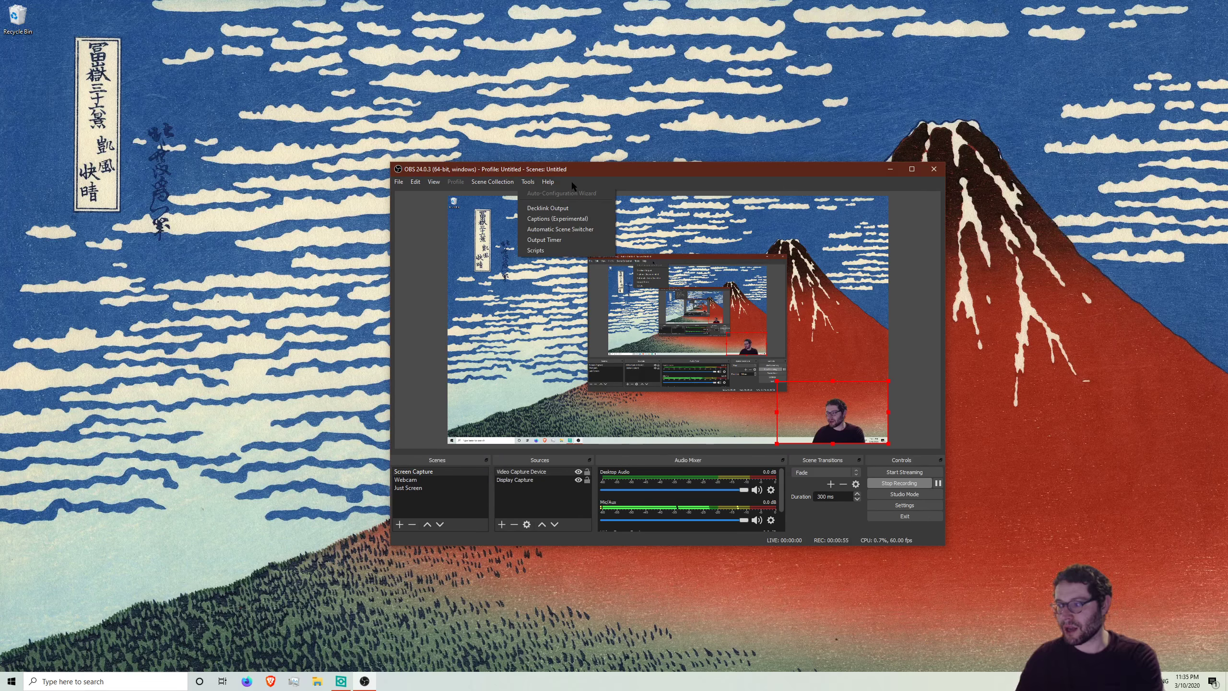
left_click(684, 180)
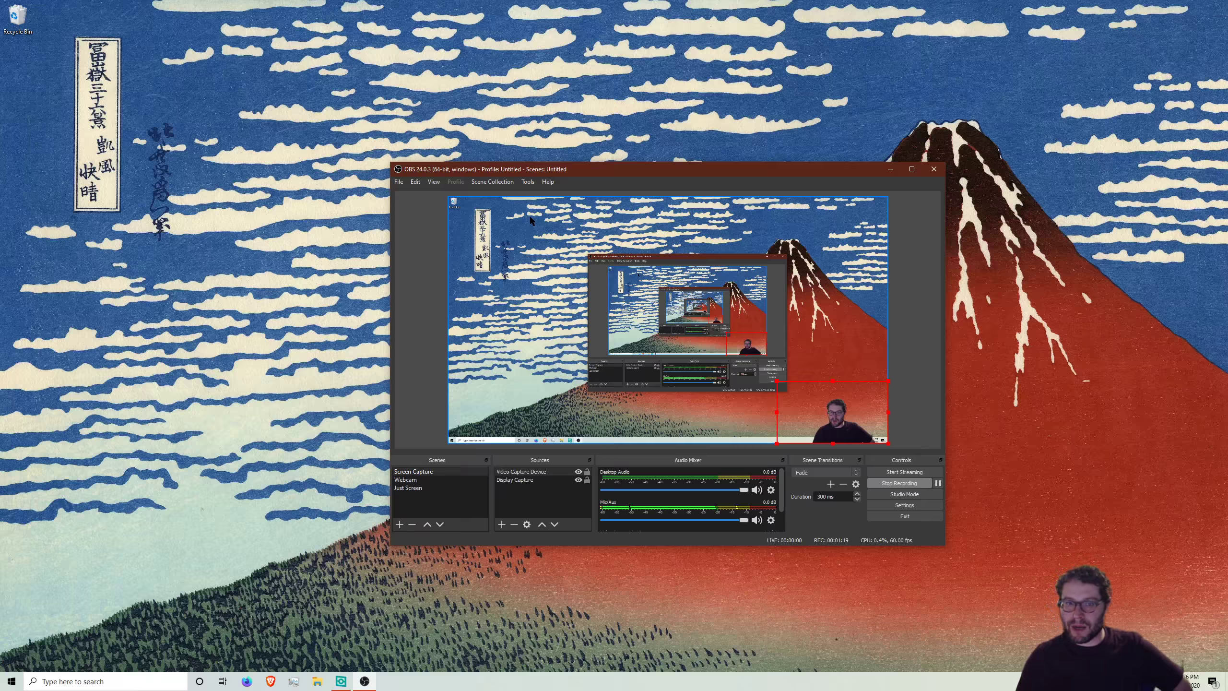
Step: Change the interface theme to System in the general settings and accept the change
left_click(404, 184)
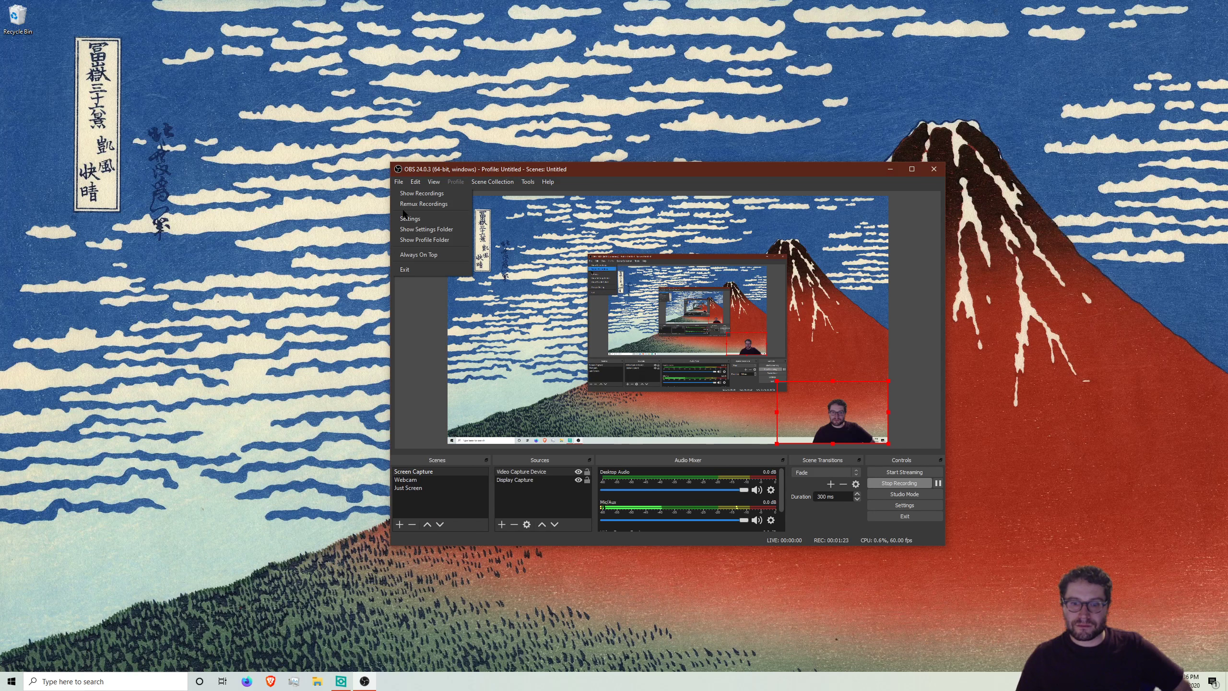
left_click(438, 218)
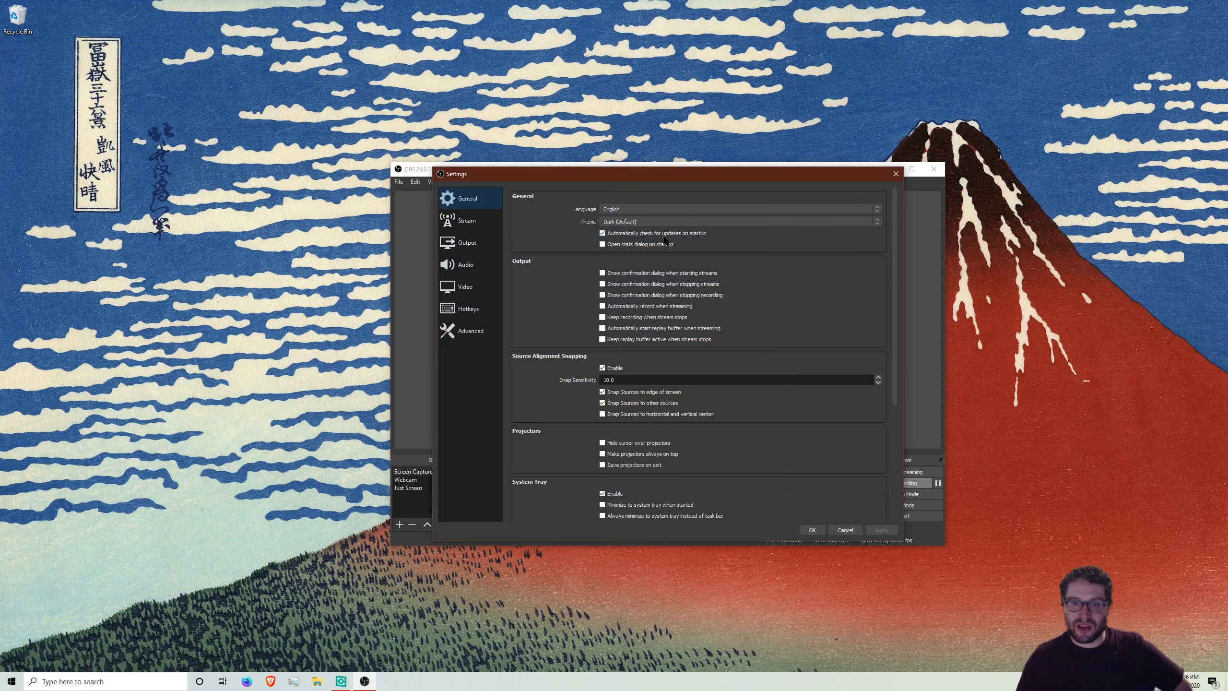
left_click(666, 222)
left_click(662, 252)
left_click(803, 530)
Step: Review the output and audio pages of the settings and close the dialog
left_click(400, 181)
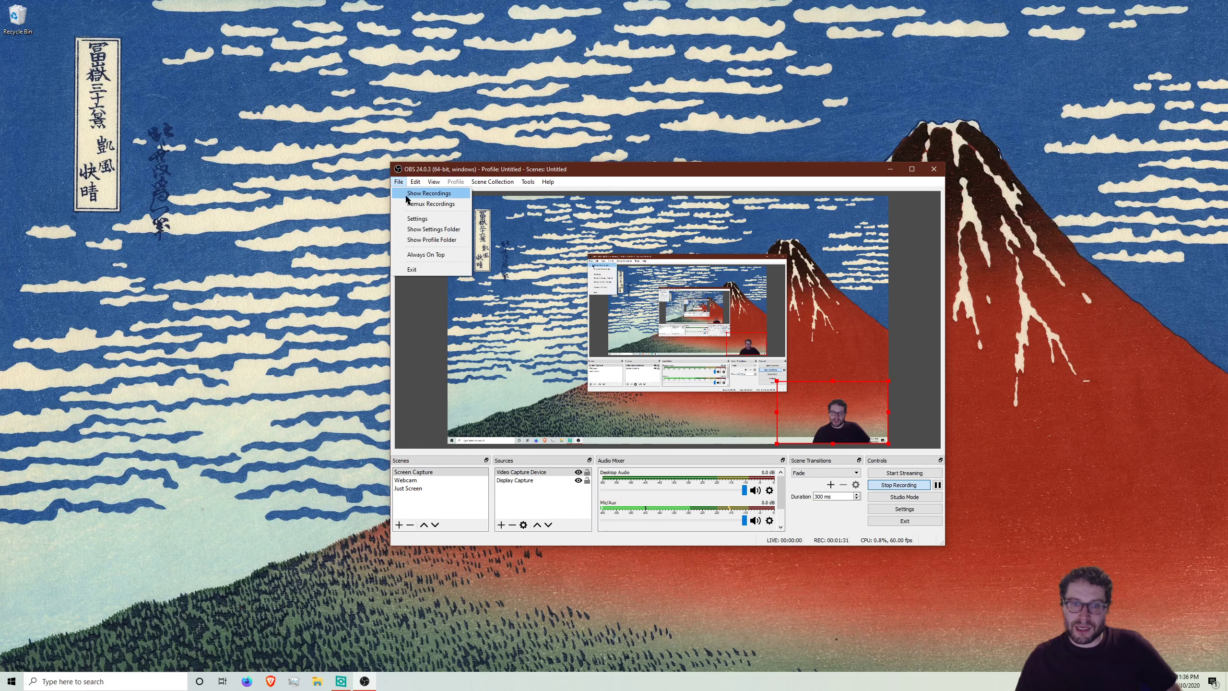
left_click(423, 219)
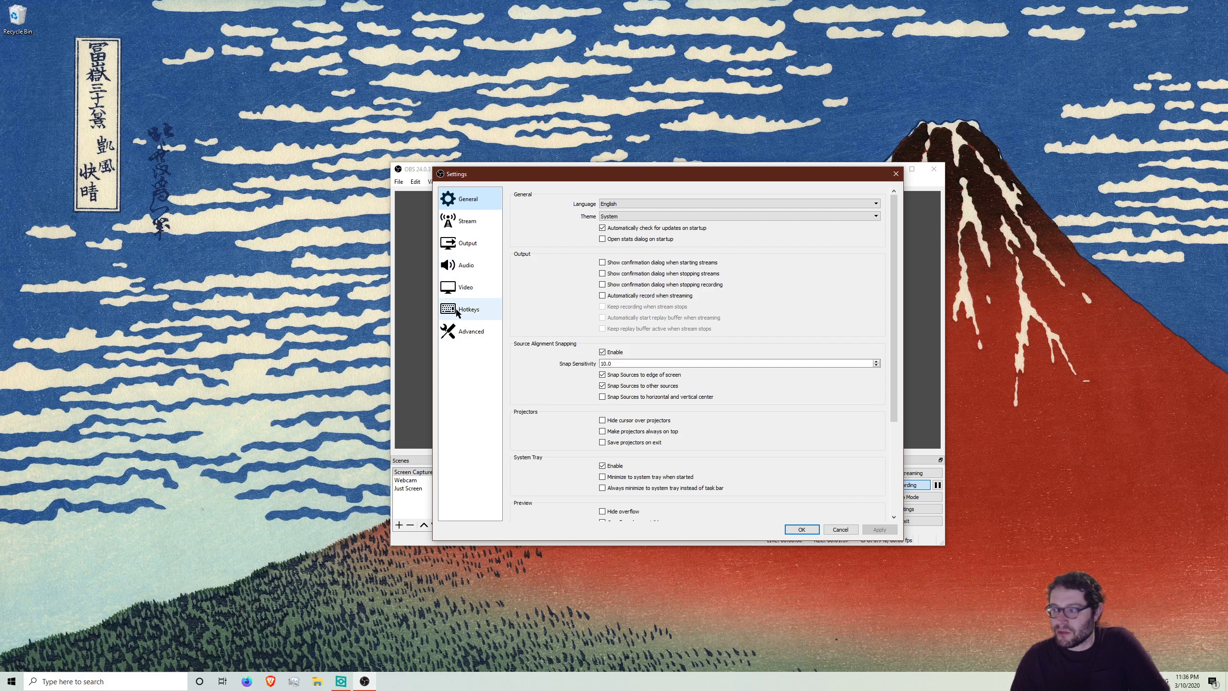
left_click(465, 249)
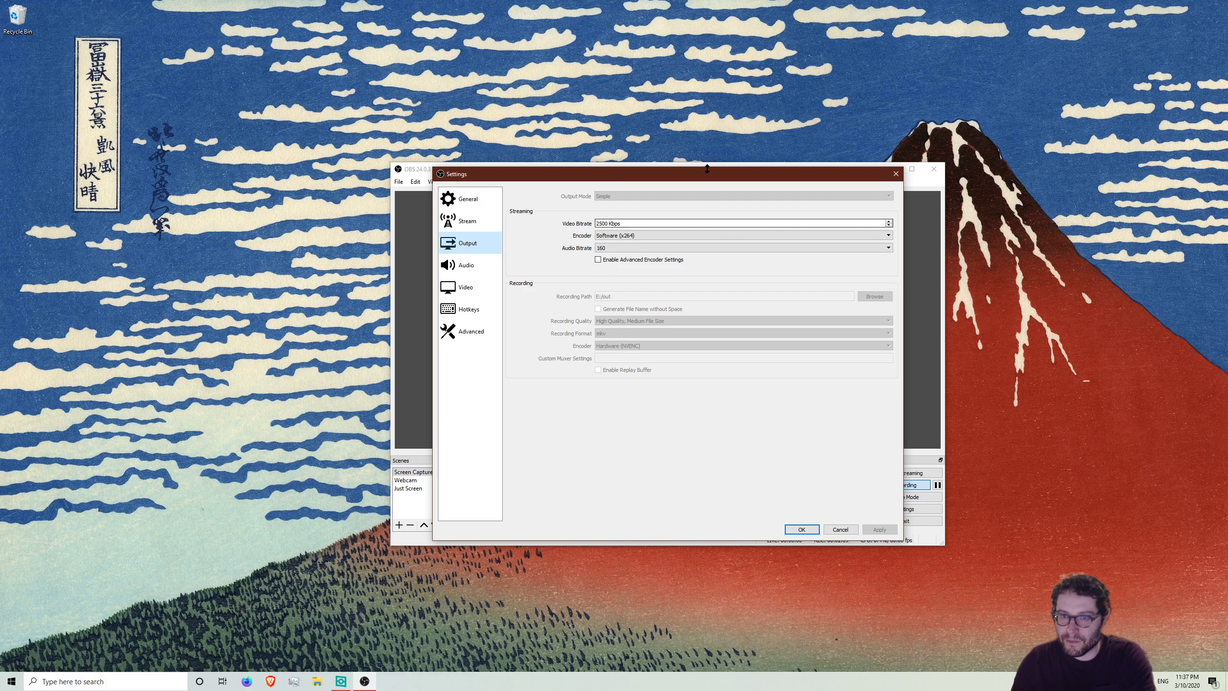
left_click_drag(708, 169, 334, 161)
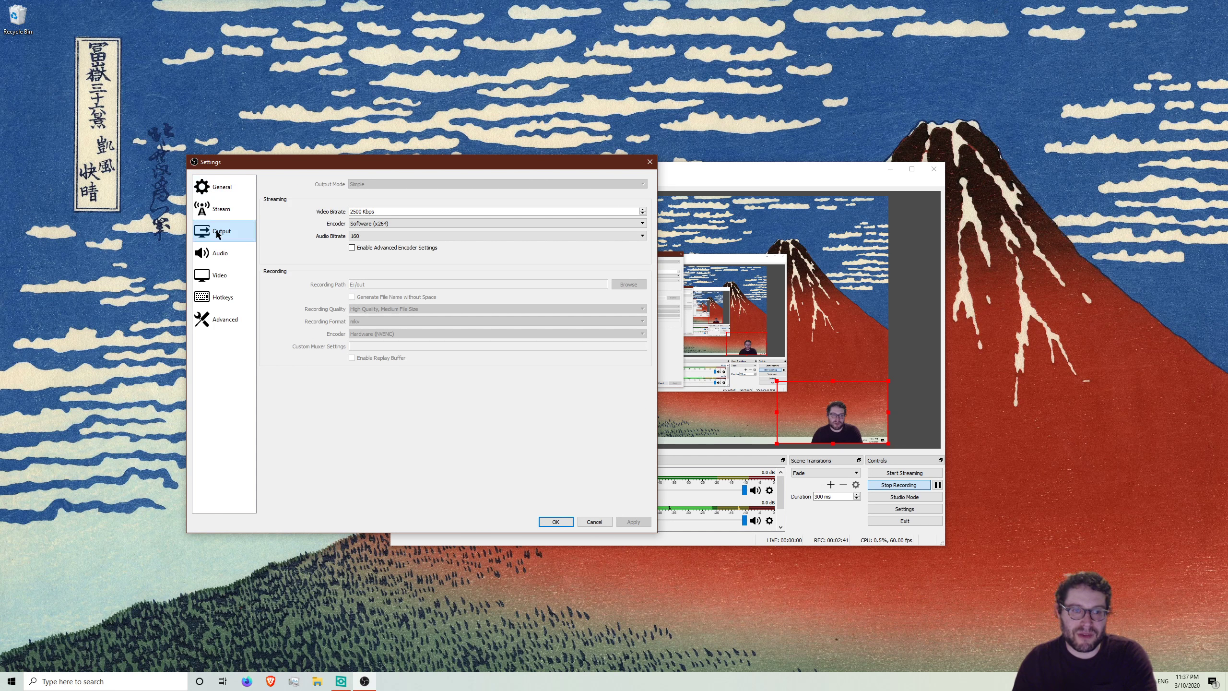
left_click(208, 254)
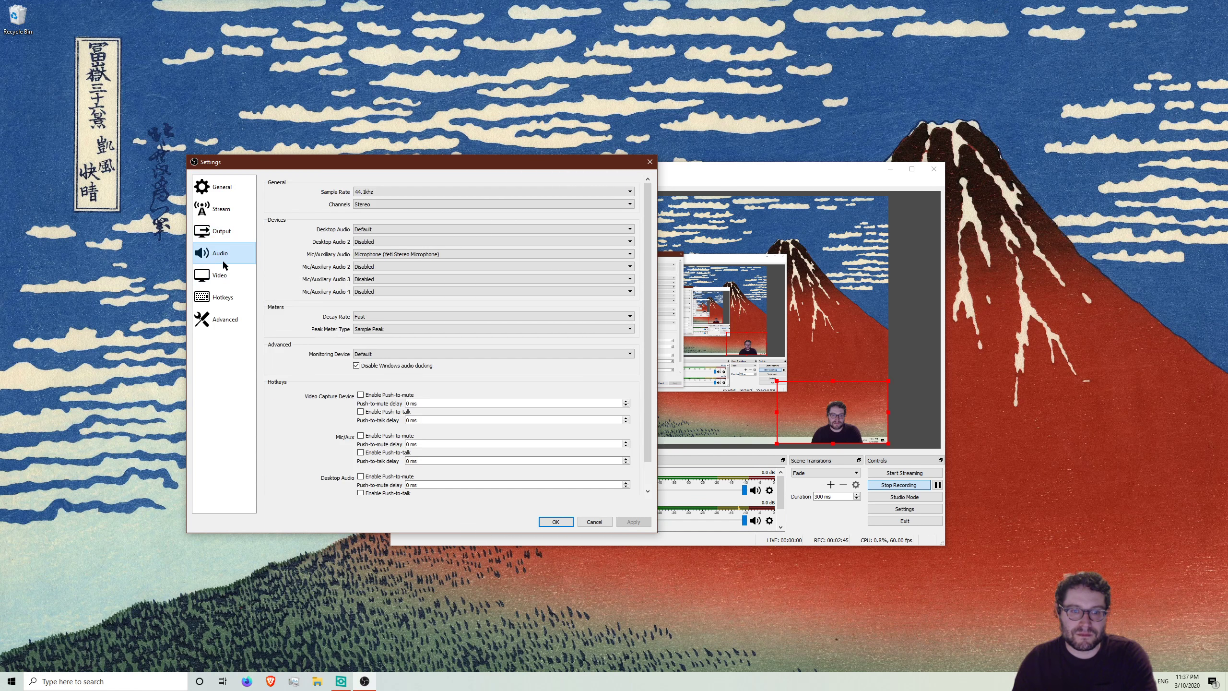
left_click(650, 161)
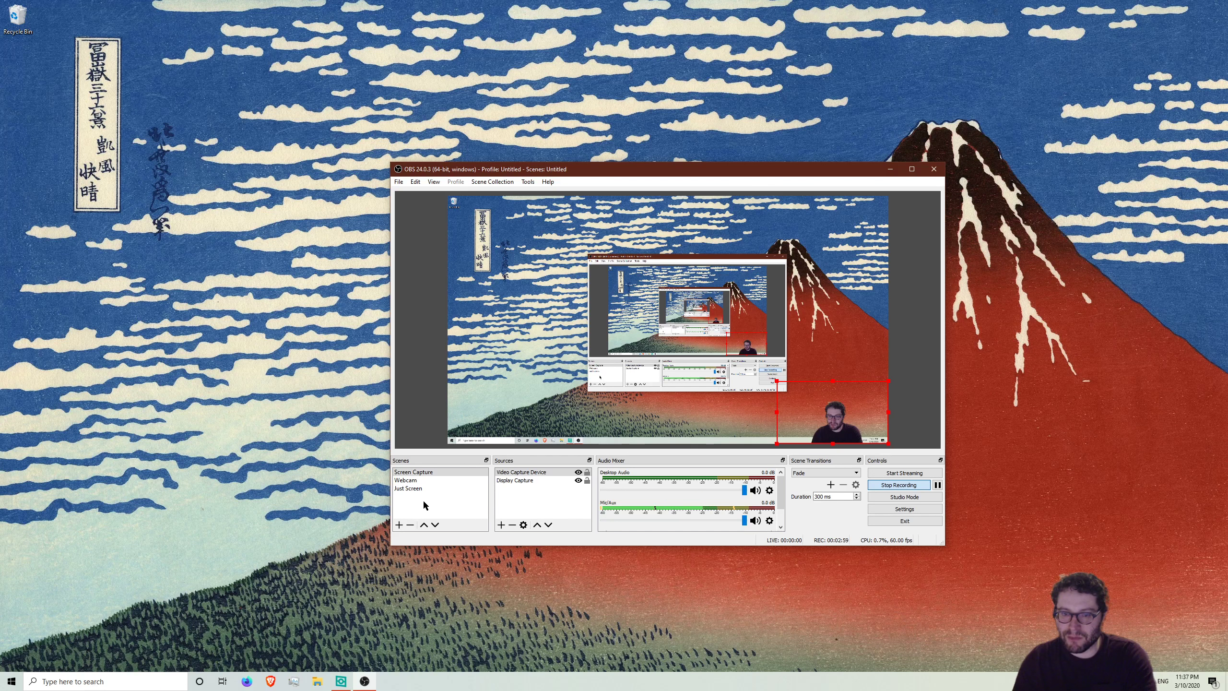
Step: Preview the Just Screen scene and return to the Screen Capture scene
left_click(428, 473)
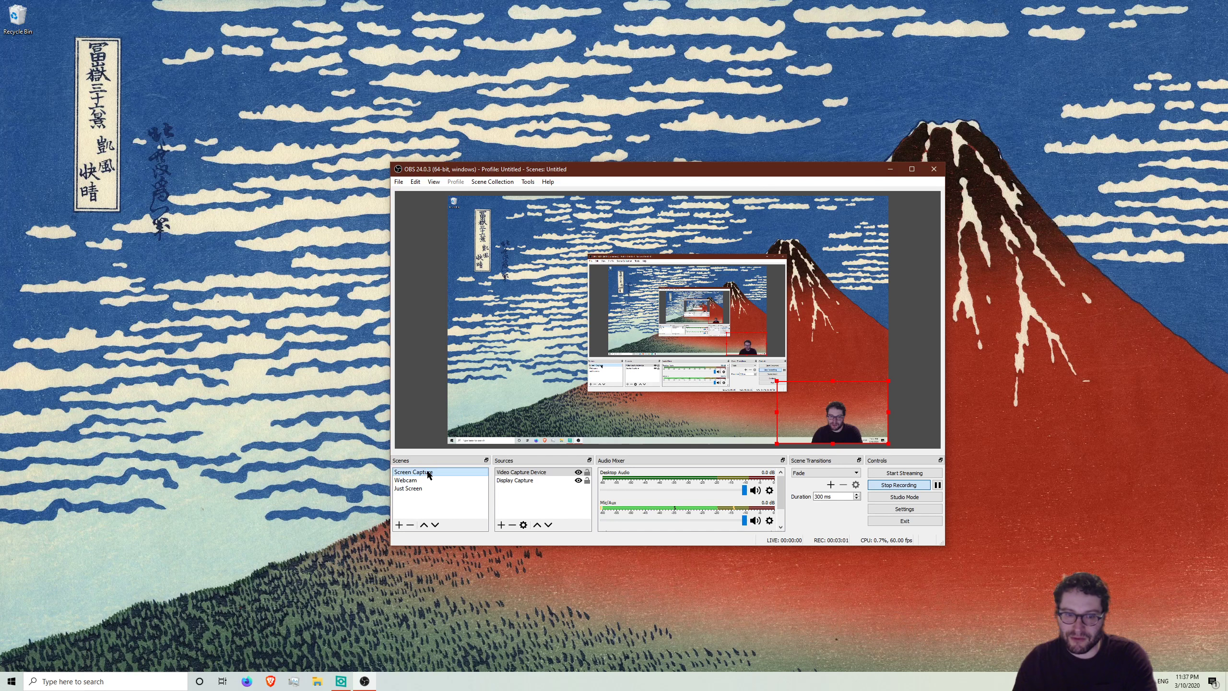
left_click(418, 490)
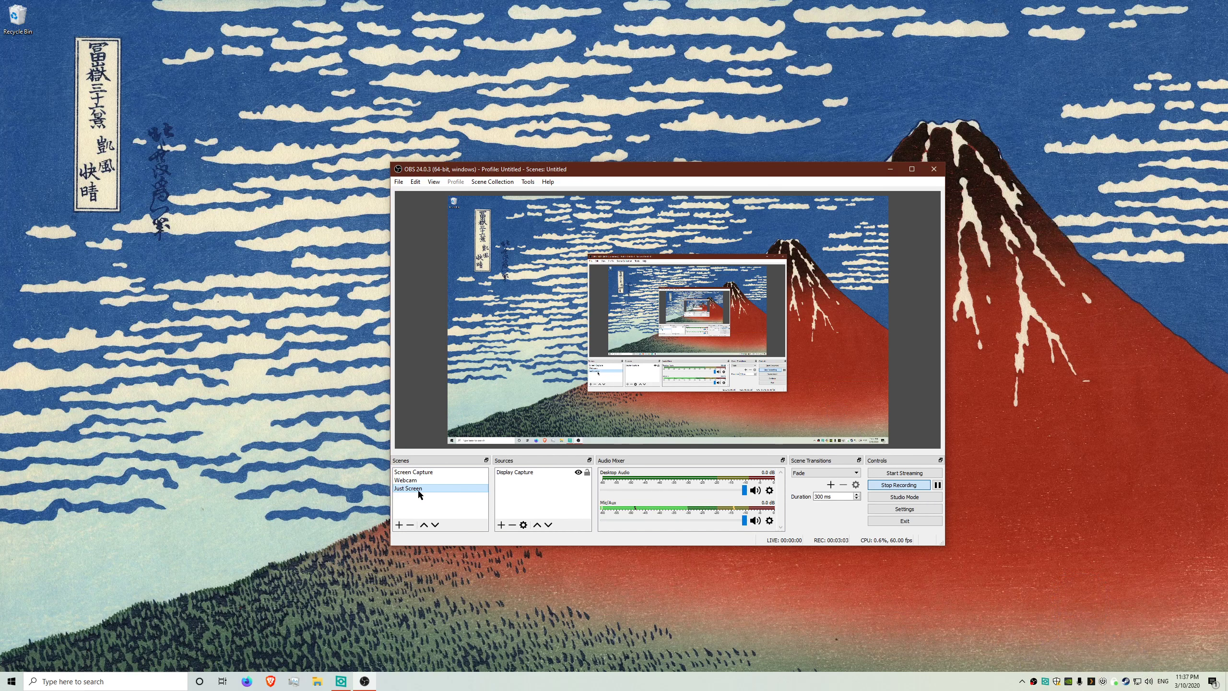
left_click(420, 473)
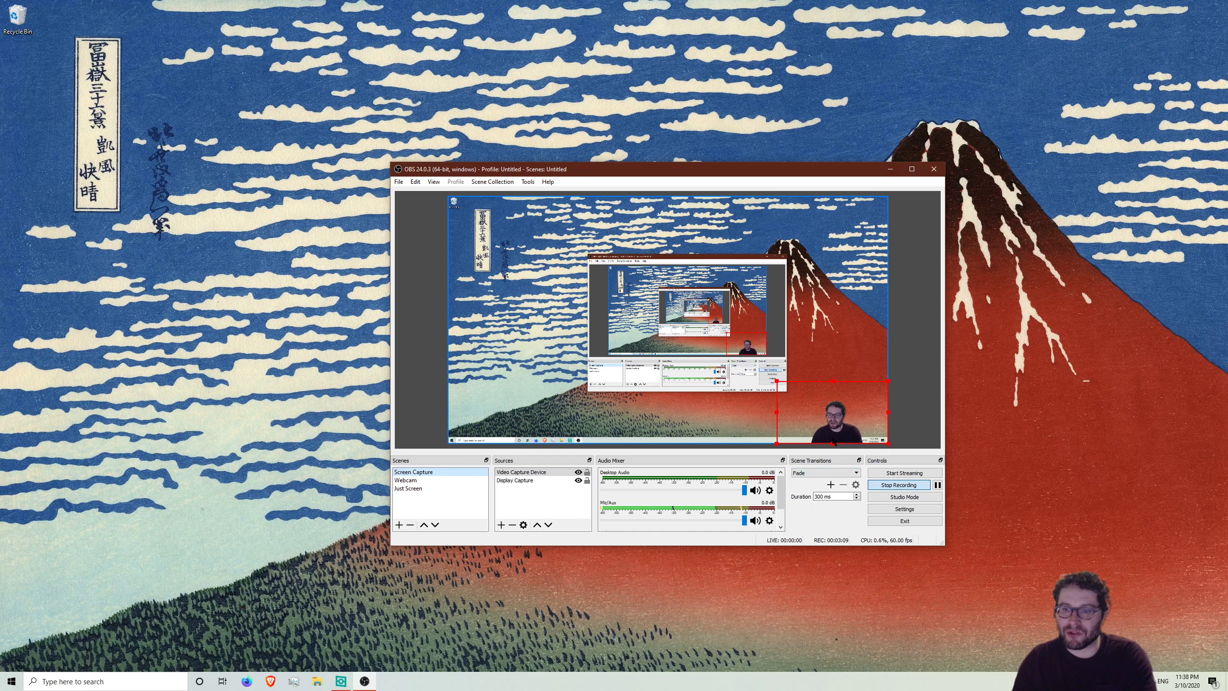
Step: Try the Cut scene transition by switching to Just Screen and back to Screen Capture, and restore the Fade transition
left_click(815, 471)
left_click(808, 480)
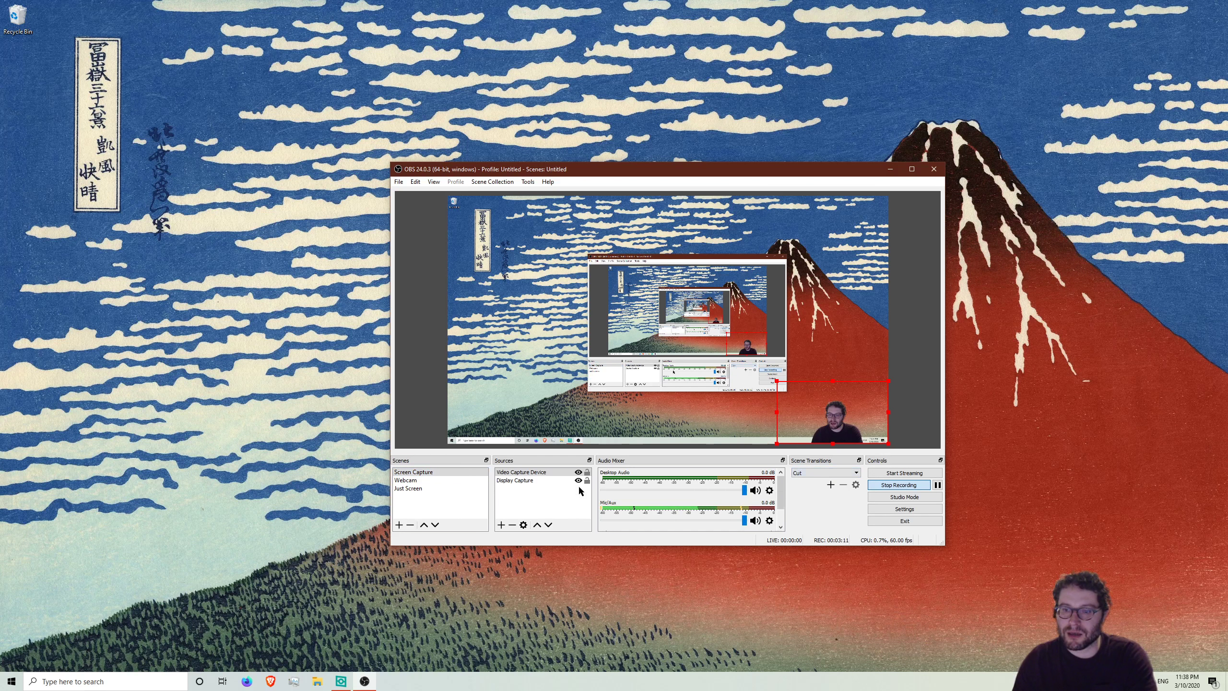
left_click(419, 489)
left_click(414, 472)
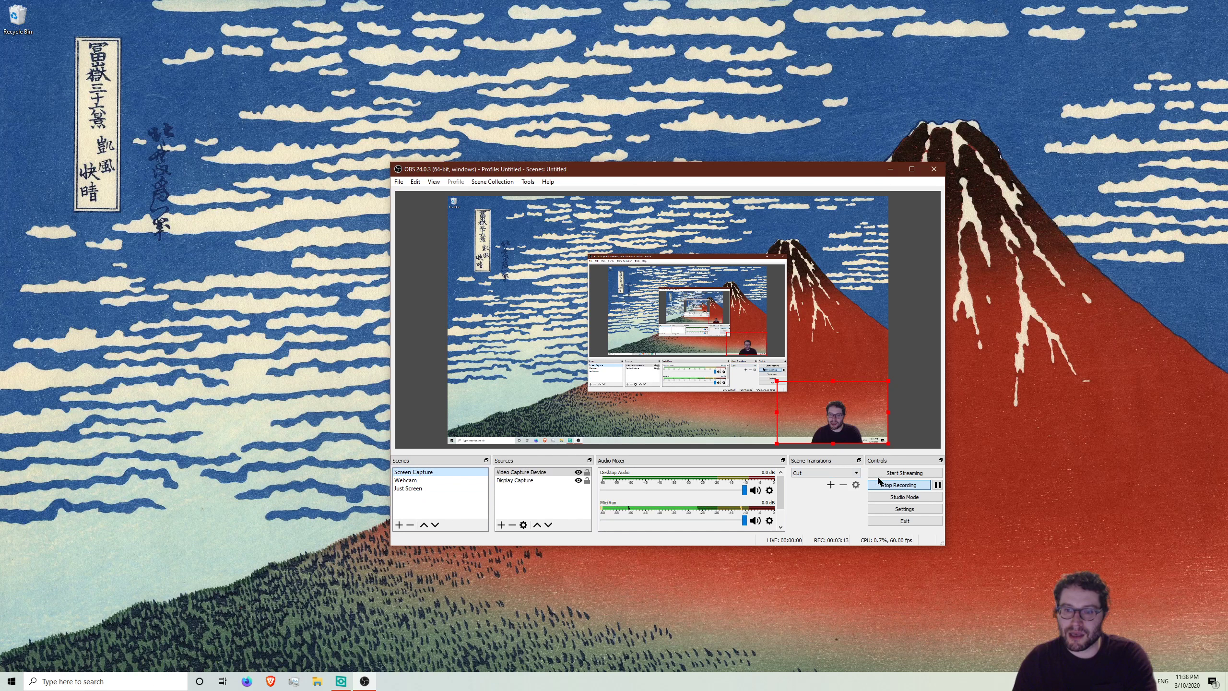
left_click(845, 472)
left_click(832, 486)
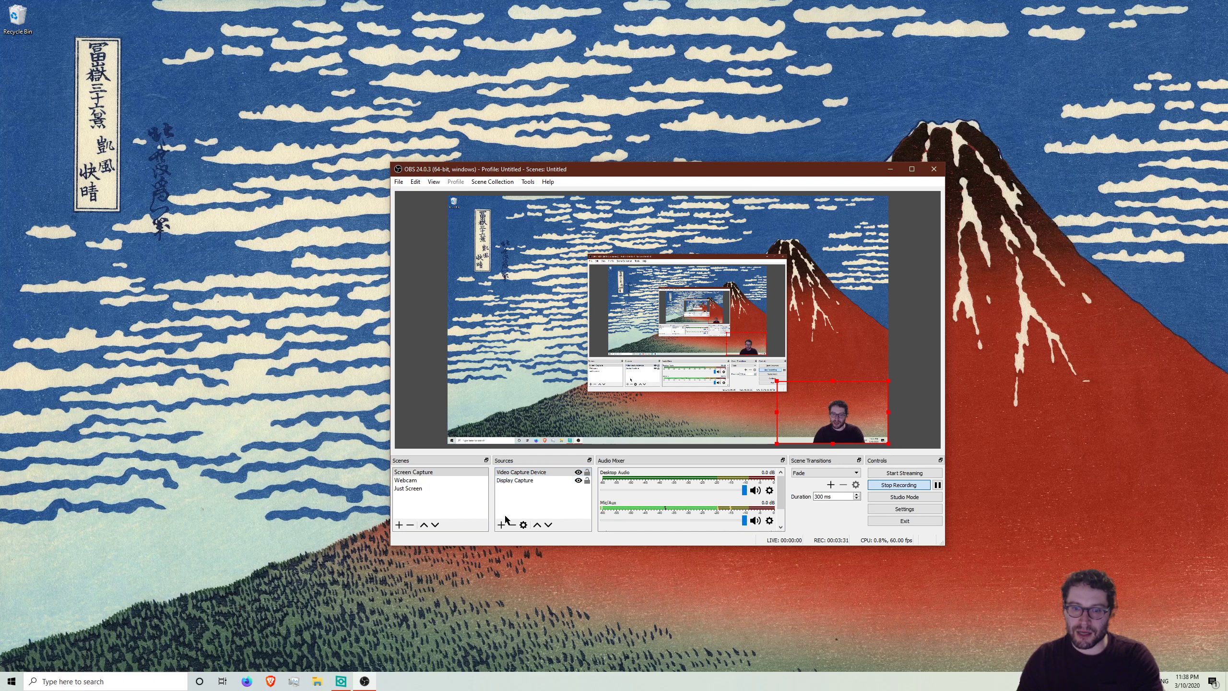
Step: Select the Display Capture and Video Capture Device sources in turn to see the area each covers in the preview
left_click(511, 480)
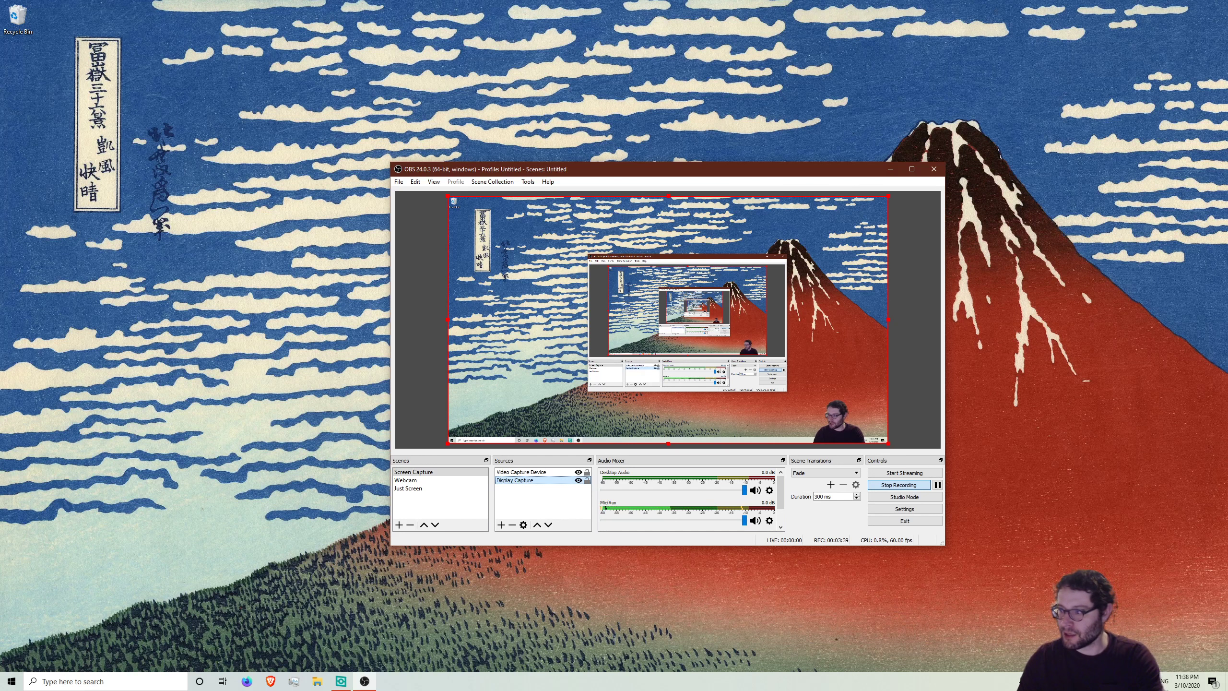
key("alt+Tab")
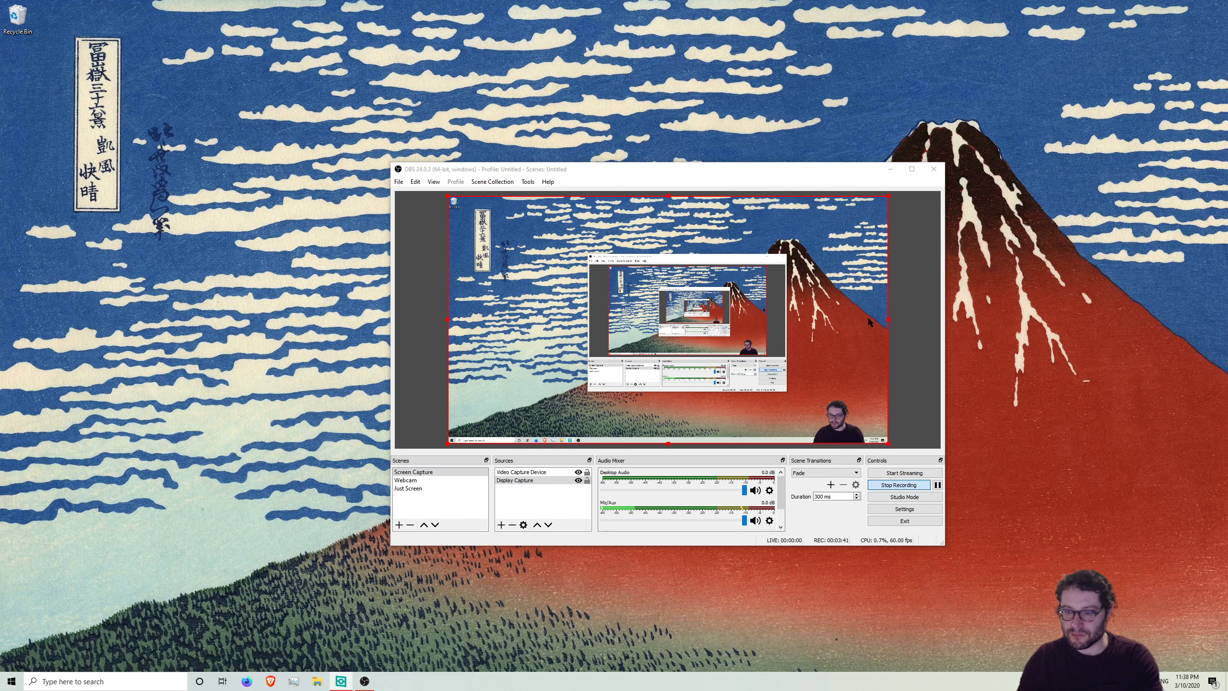
left_click(520, 471)
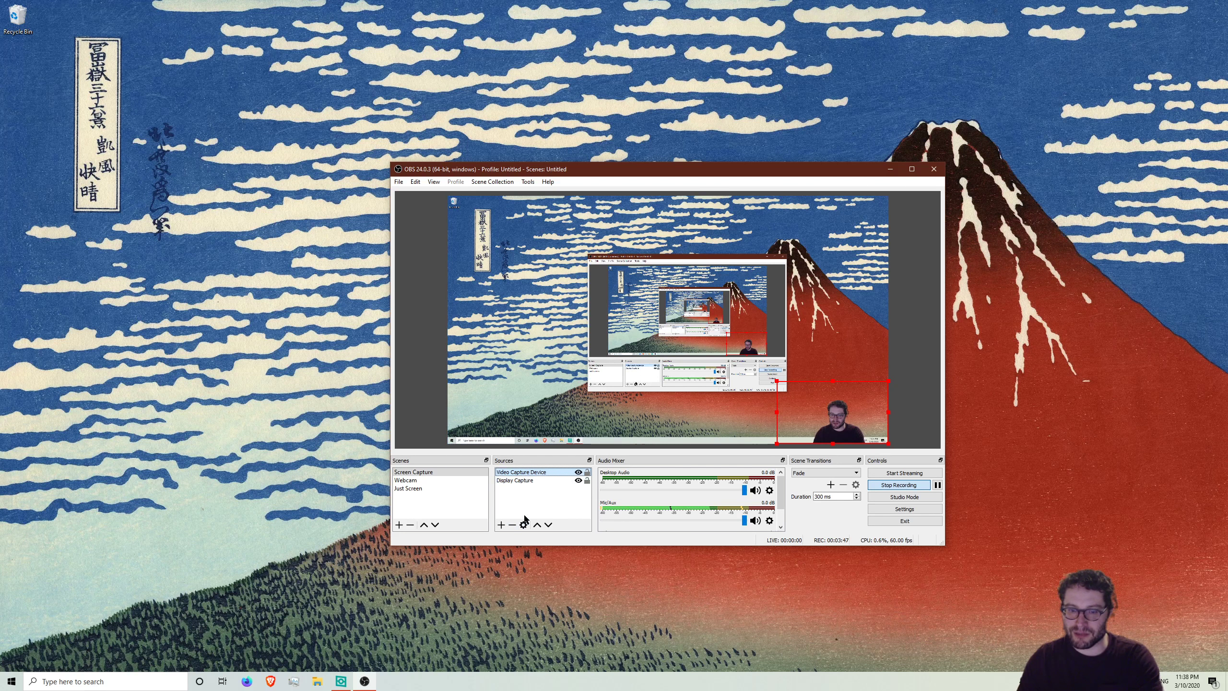
left_click(523, 478)
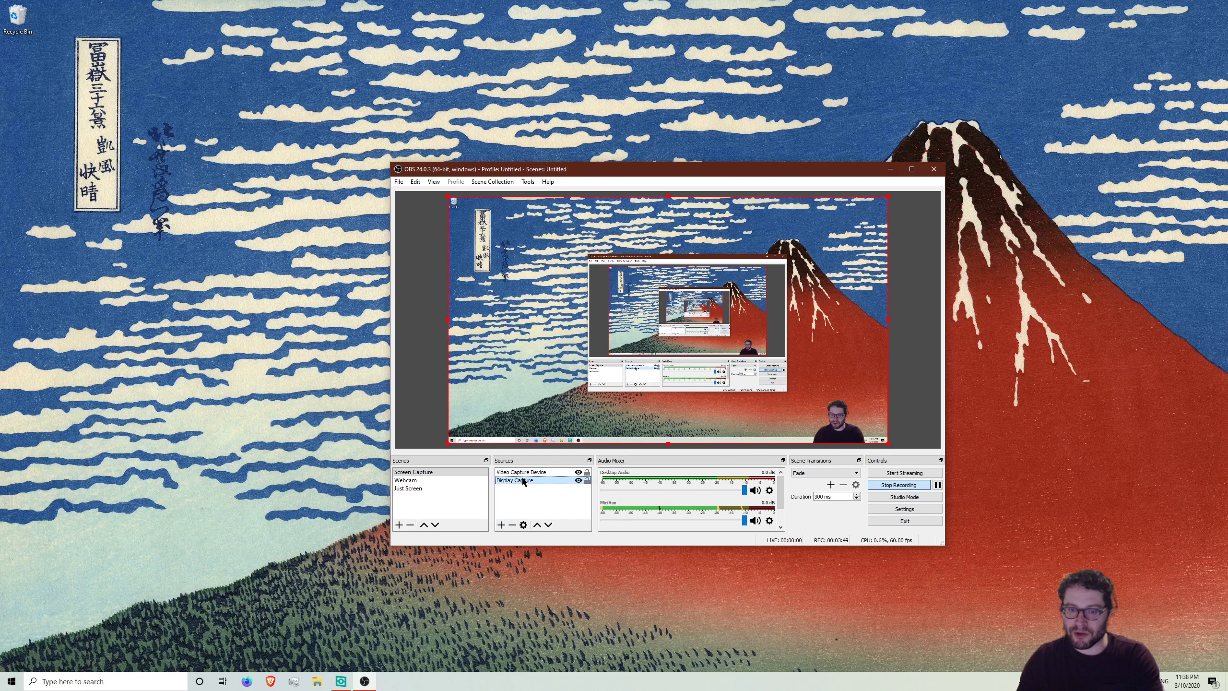
Step: Look through the source types that can be added to the scene without adding one
left_click(500, 524)
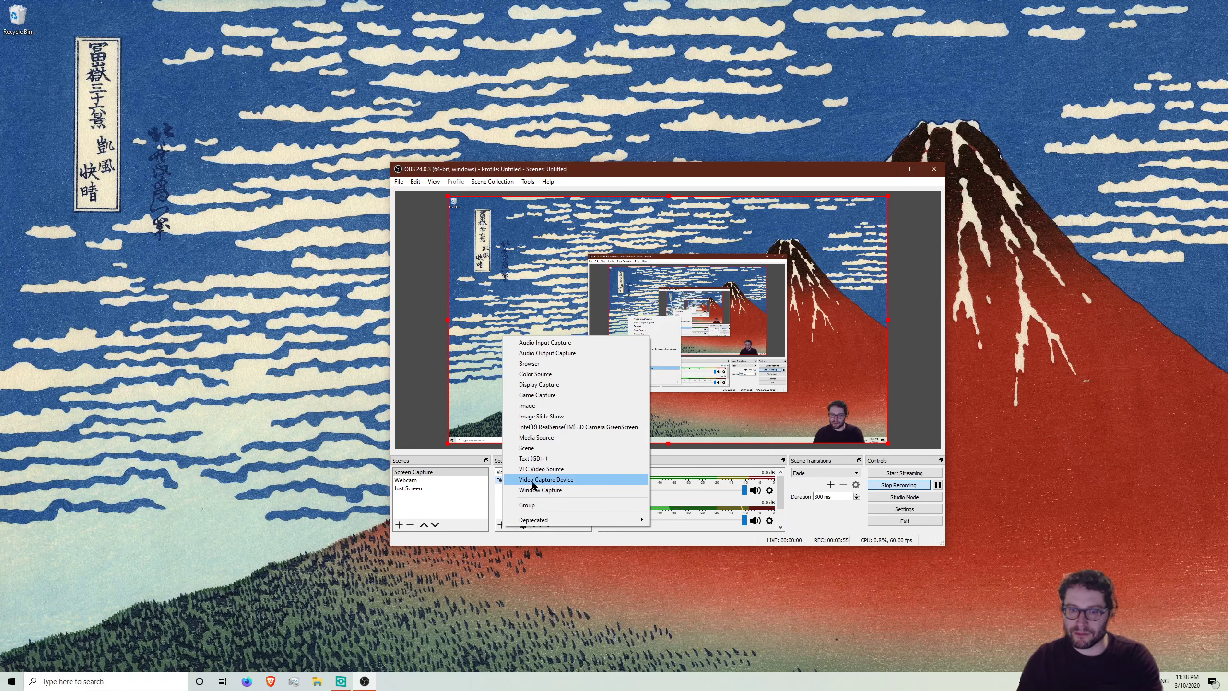
left_click(478, 531)
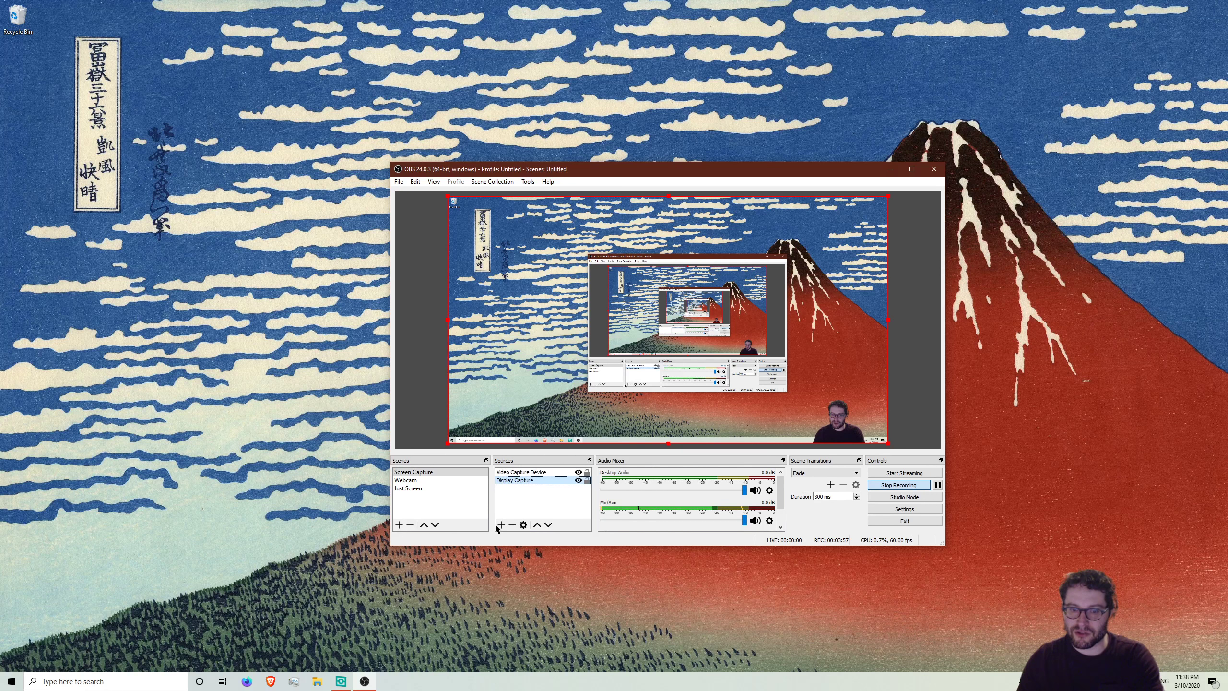
left_click(500, 525)
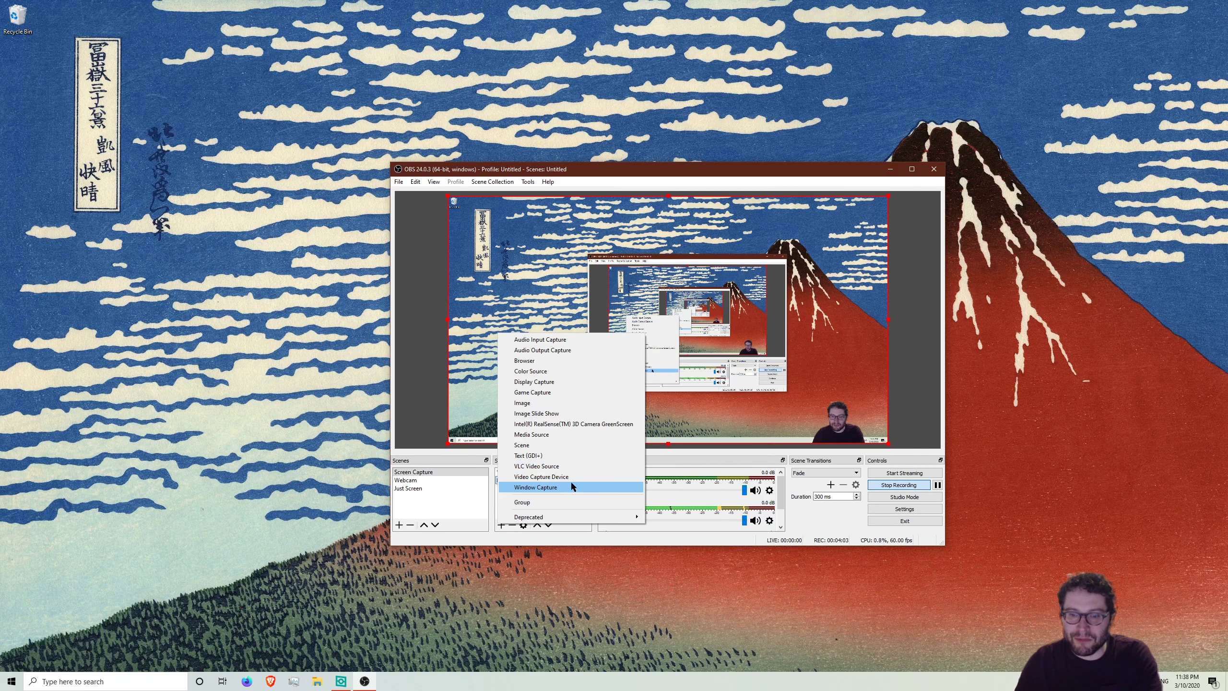
left_click(474, 519)
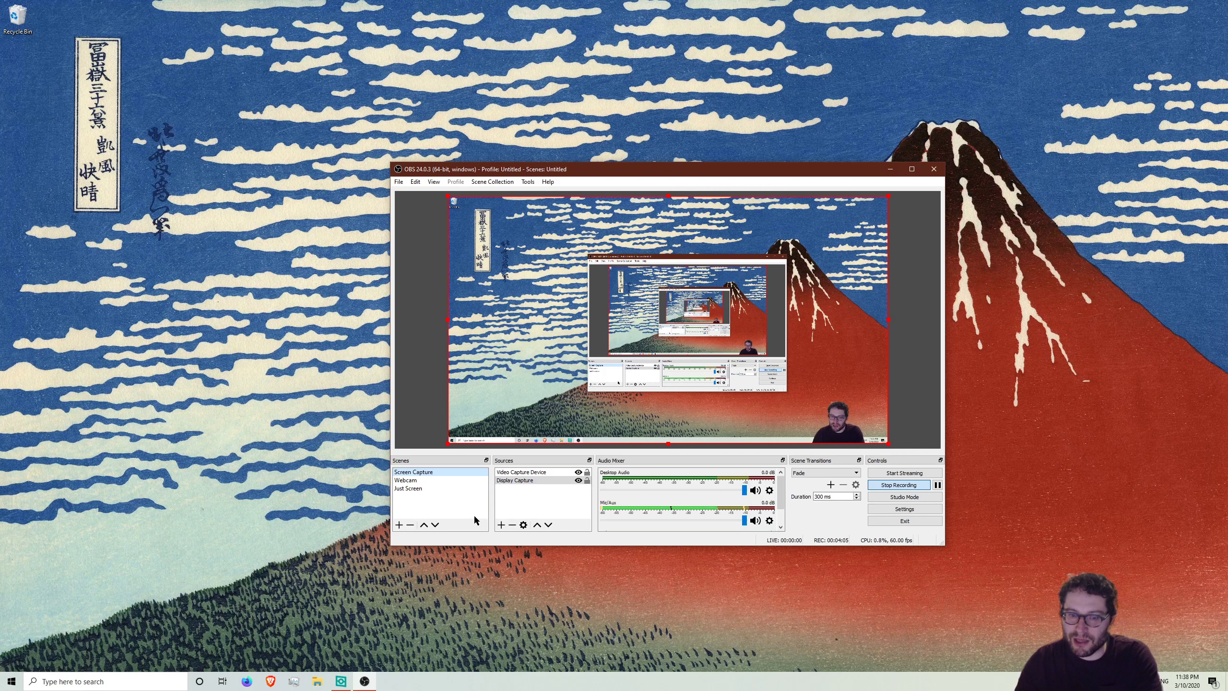
Step: Check which displays the Display Capture source can record, keeping Display 1: 2560x1440 selected
left_click(503, 525)
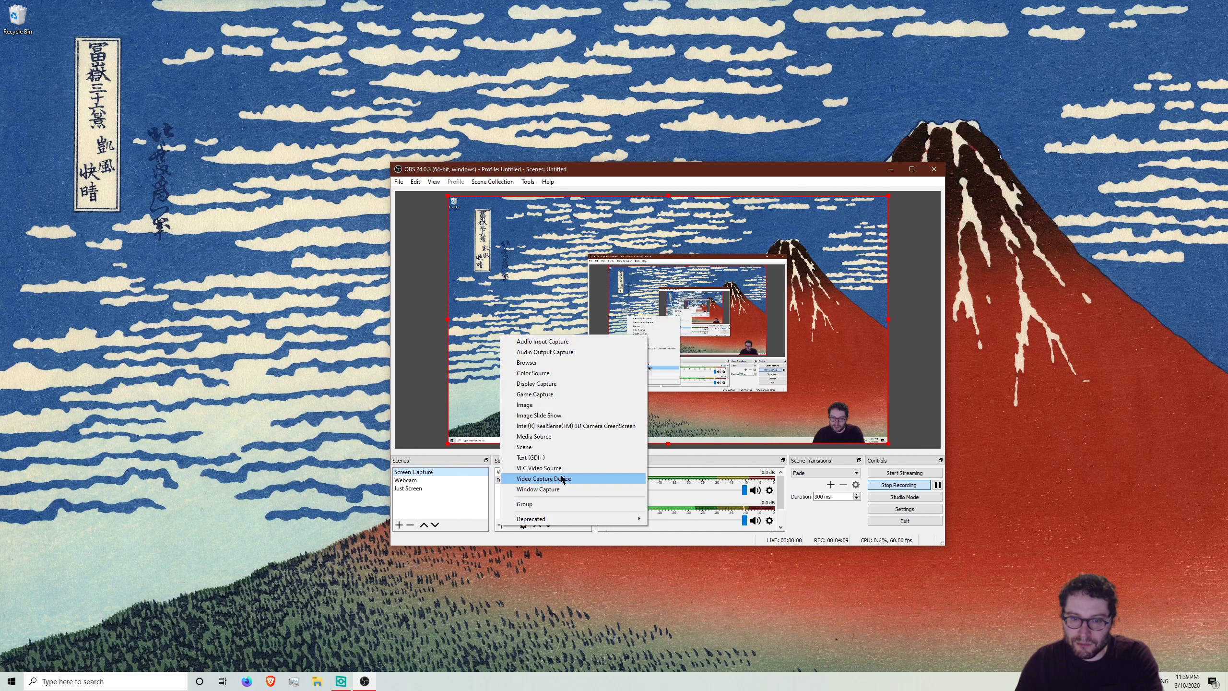
left_click(560, 384)
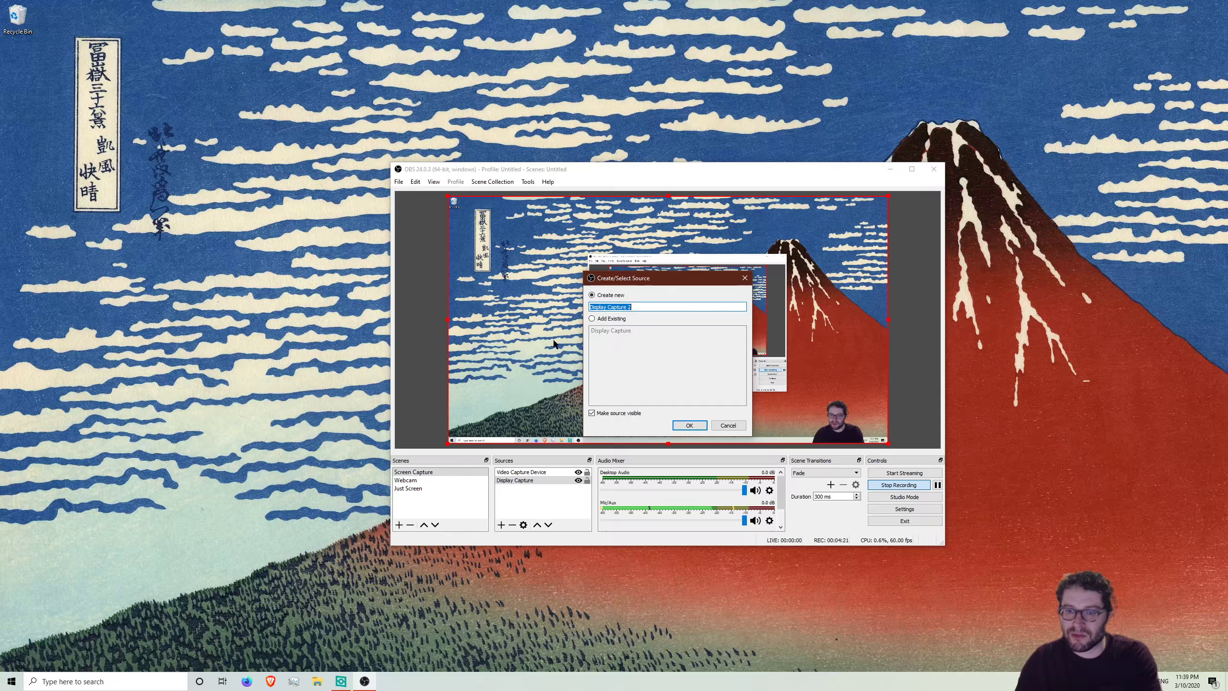
left_click(689, 425)
left_click(592, 455)
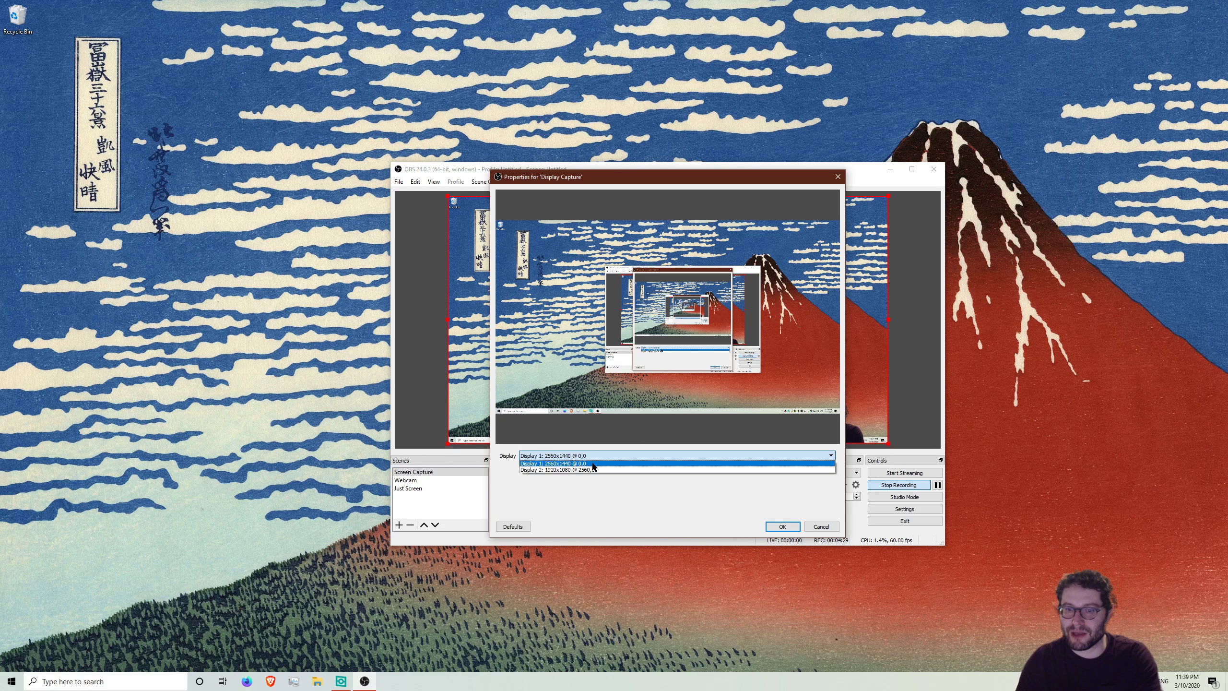
left_click(584, 502)
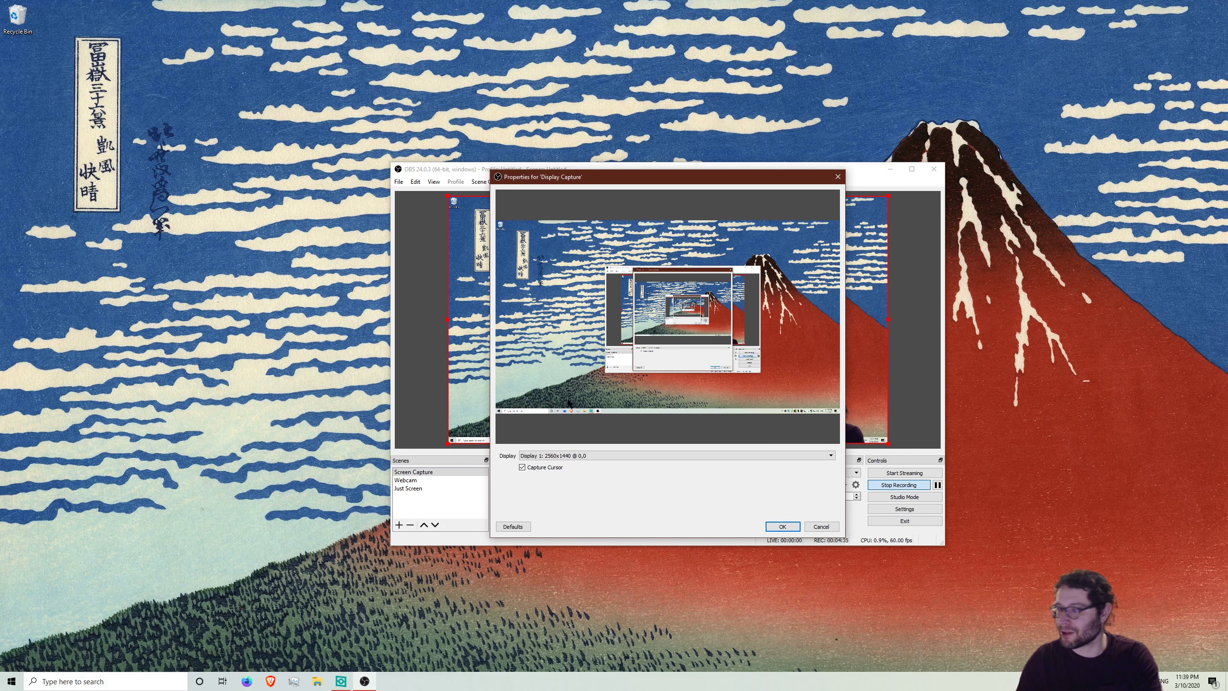
left_click(783, 527)
Step: Add a new display capture source named Display Capture 2 and set it to record Display 2: 1920x1080
left_click(500, 524)
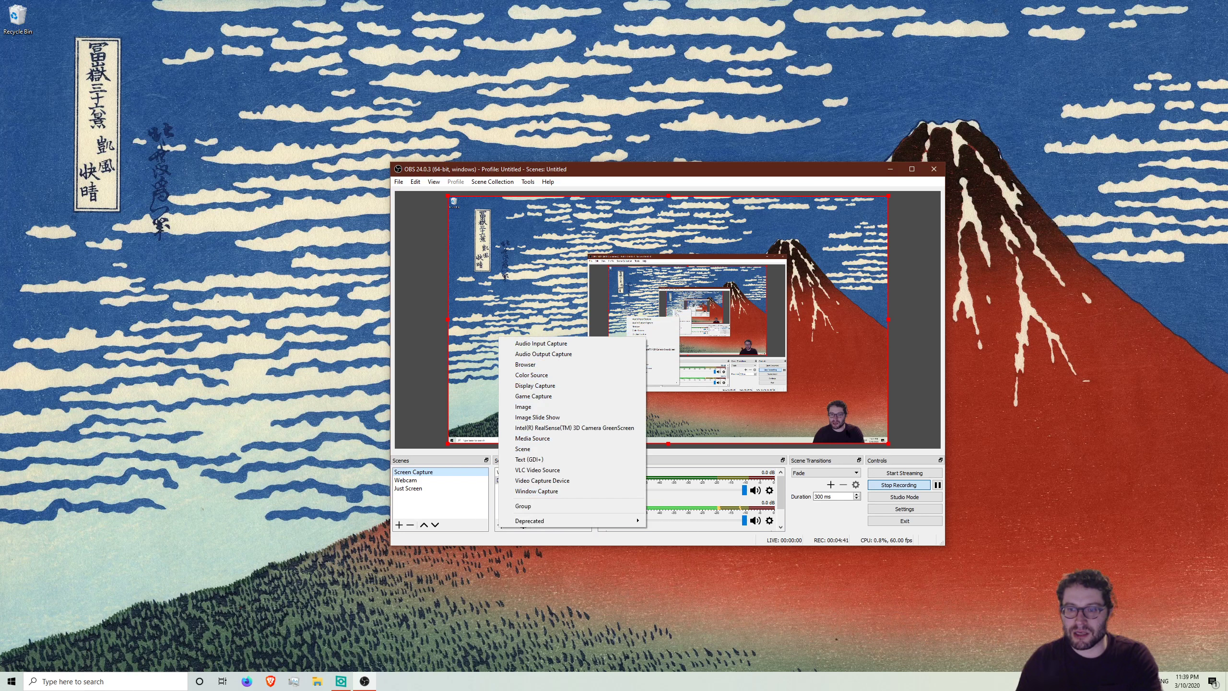
left_click(614, 388)
left_click(686, 429)
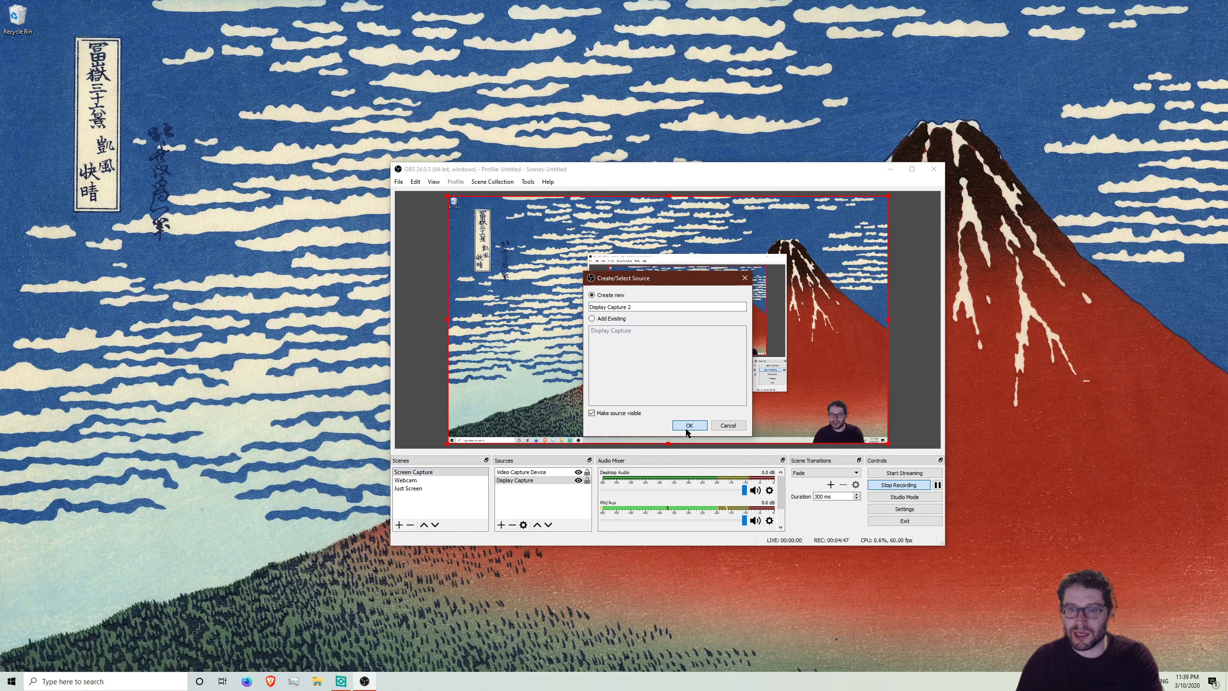
left_click(688, 425)
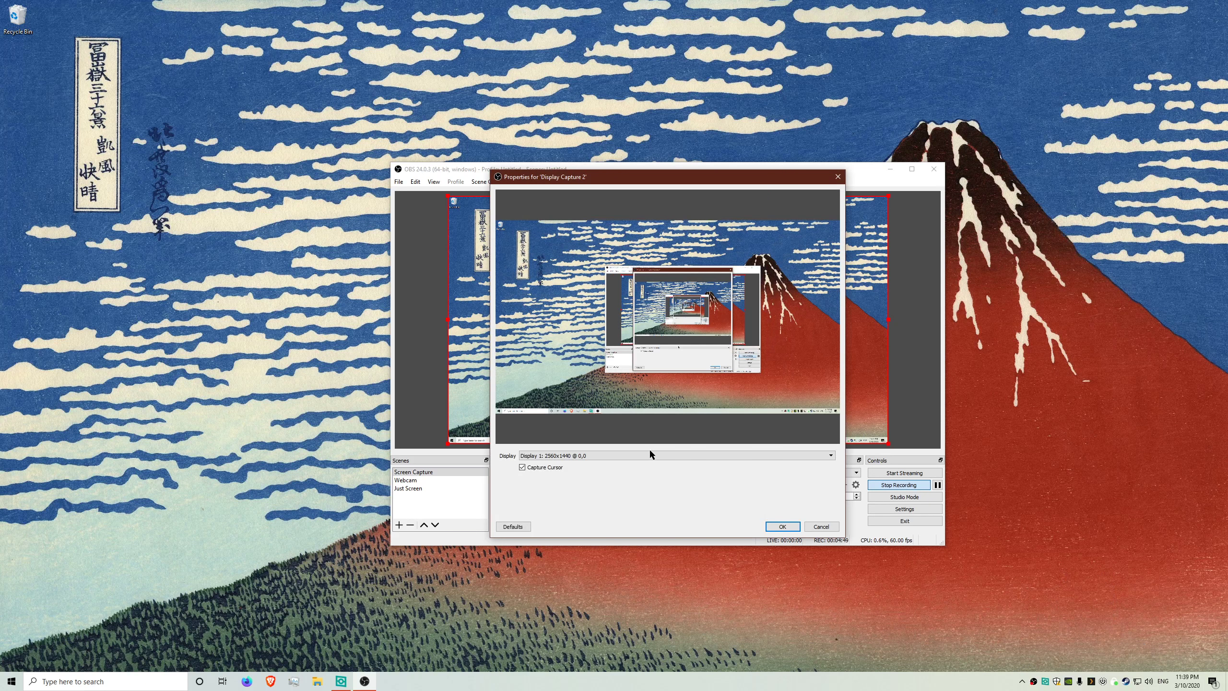
left_click(638, 455)
left_click(631, 469)
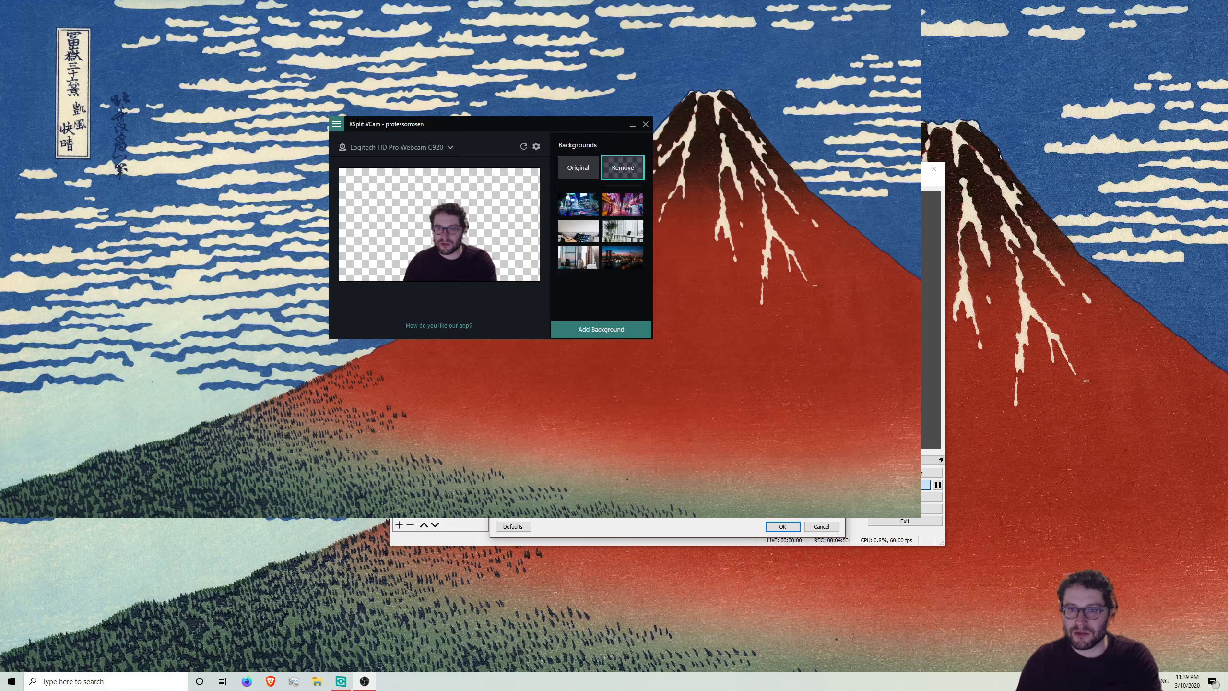
left_click_drag(696, 177, 835, 186)
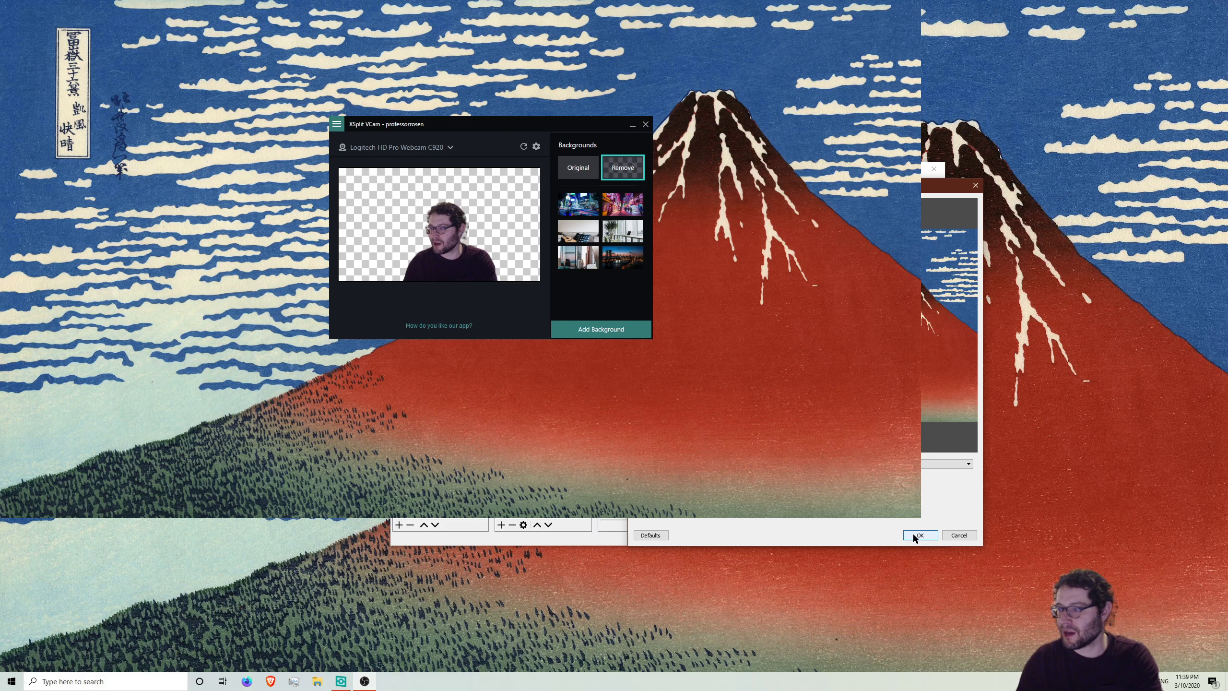
Step: Switch the webcam background in XSplit VCam to Original and back to Remove
left_click(576, 180)
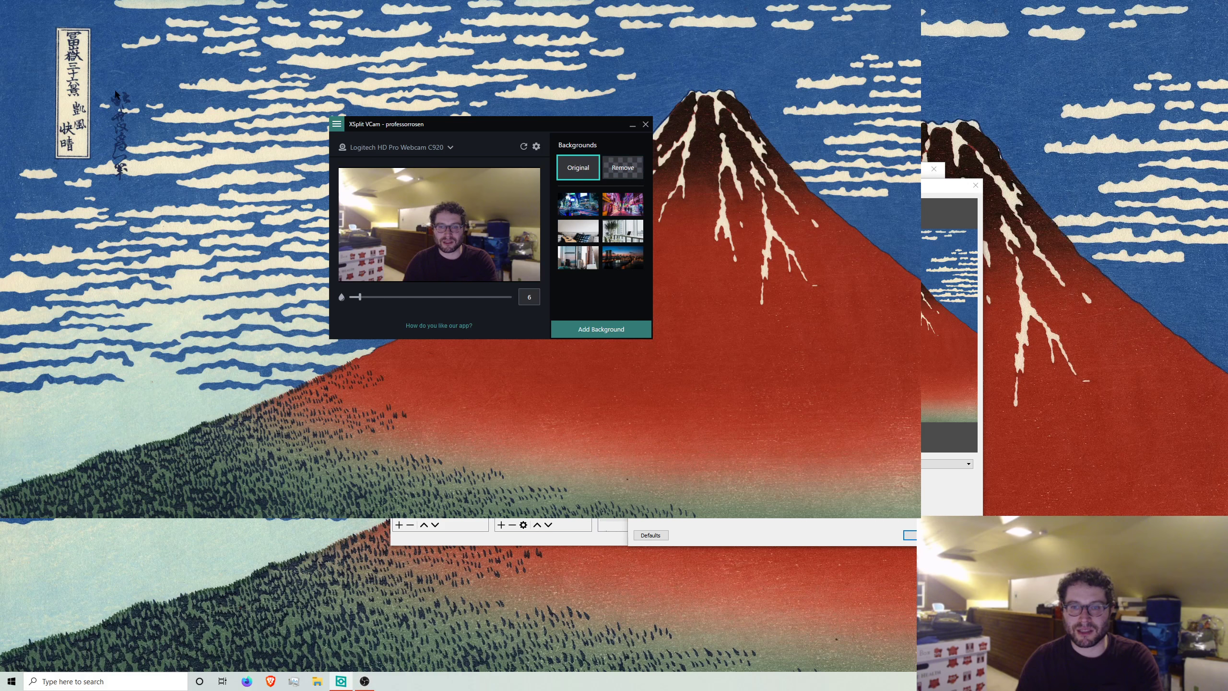
left_click_drag(774, 179, 774, 199)
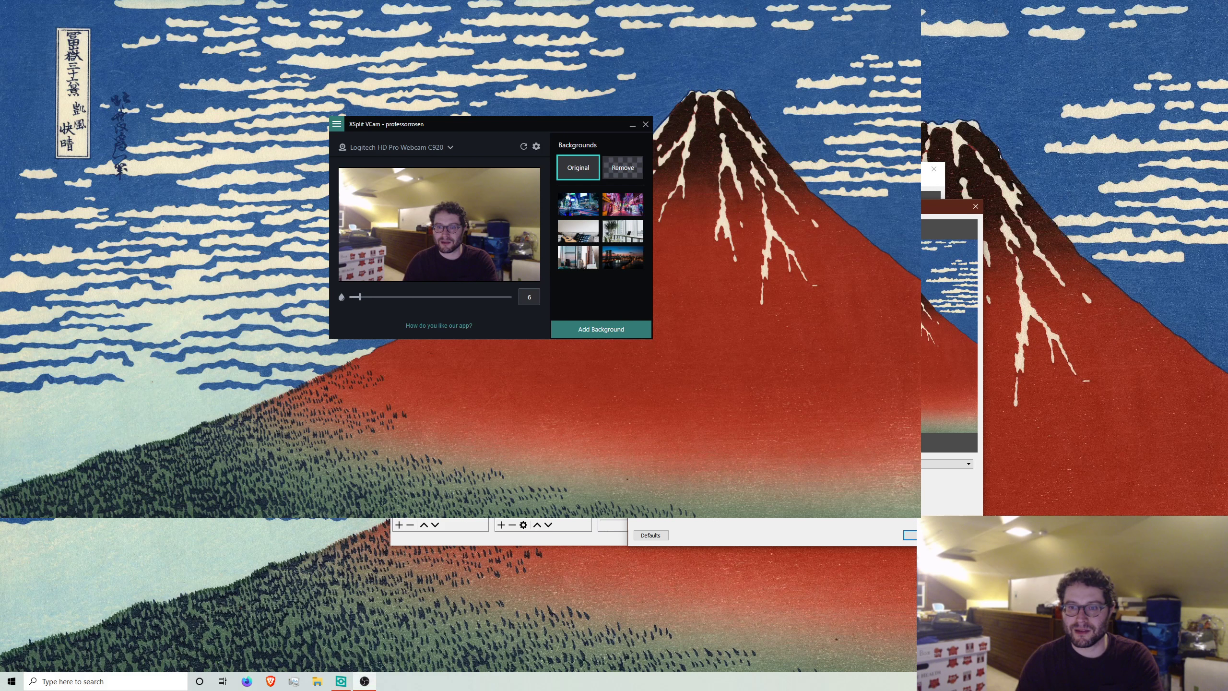
left_click(622, 167)
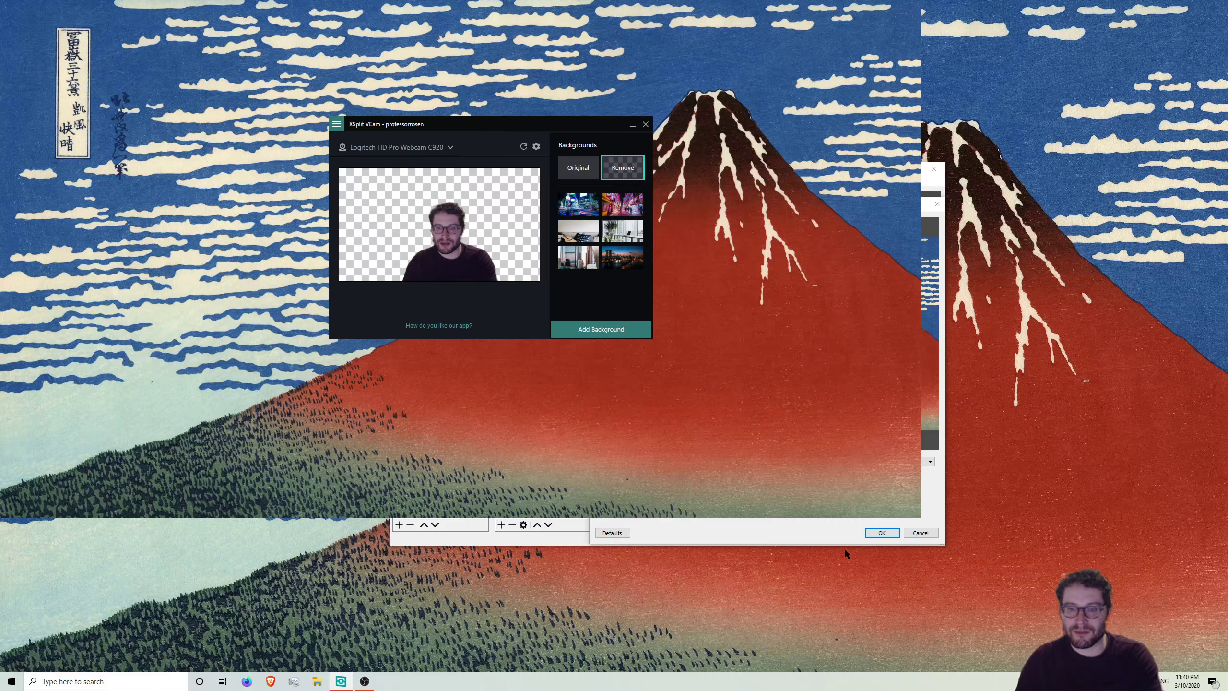
Step: Accept Display Capture 2 and rearrange the canvas, moving the first display's capture out of view and placing the new one in the upper-left corner
left_click(862, 535)
left_click(878, 535)
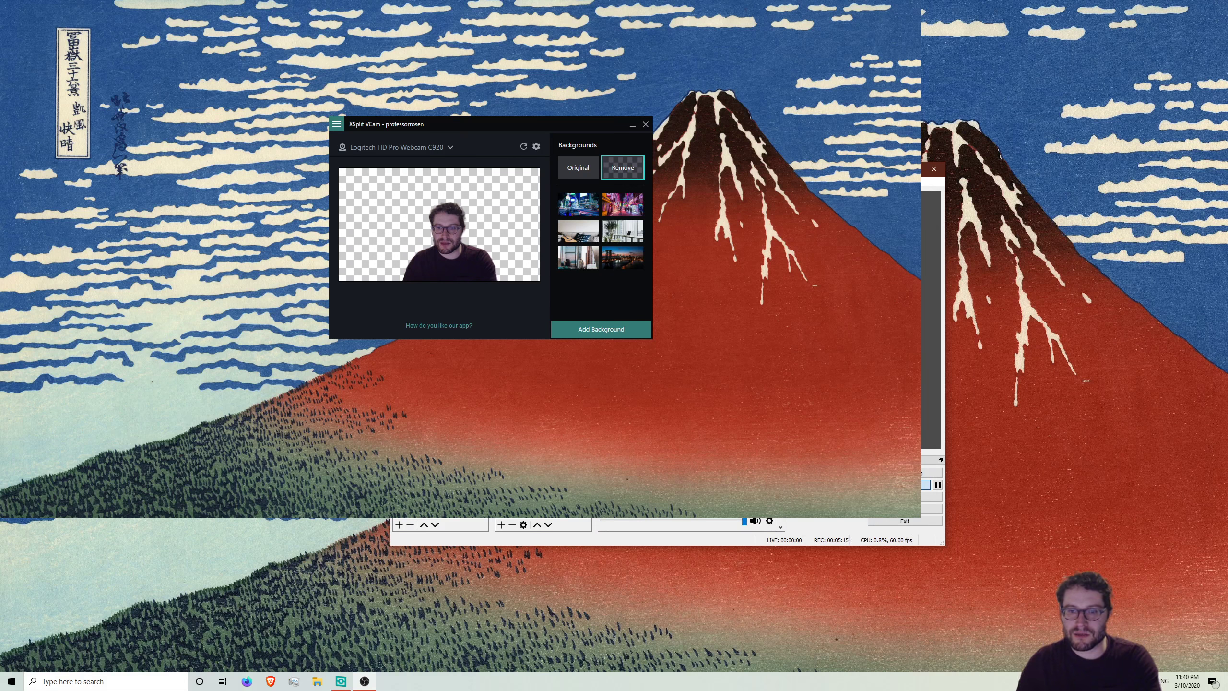
left_click_drag(830, 346, 928, 472)
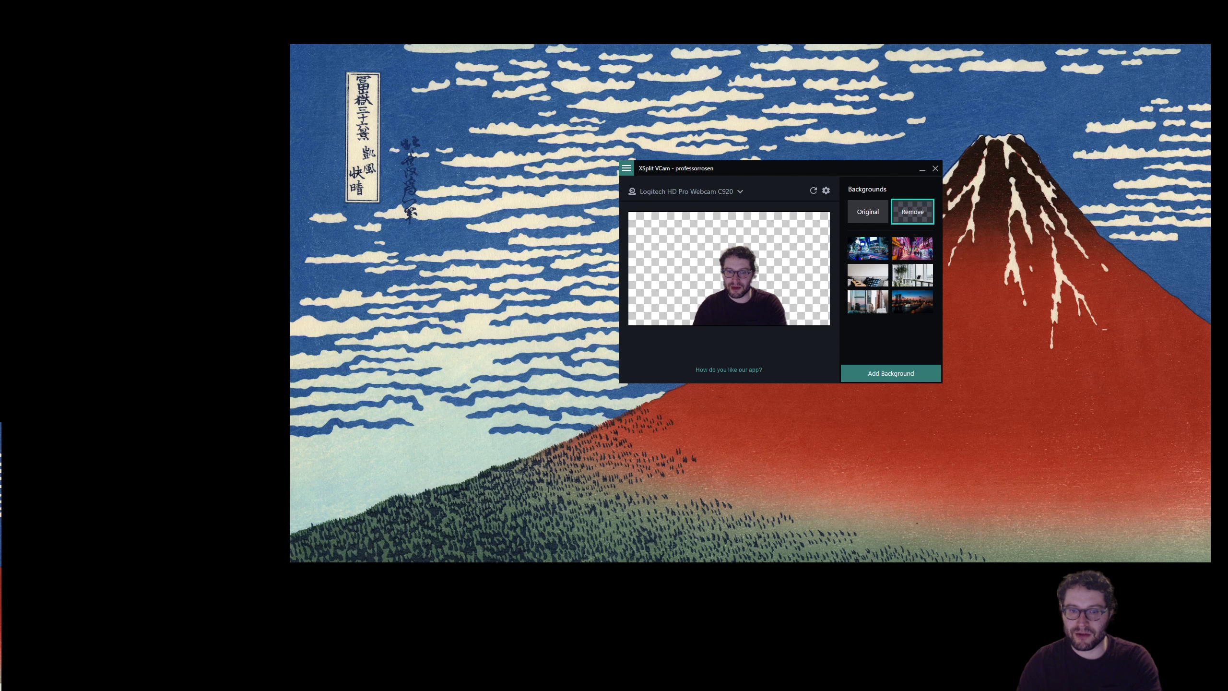
left_click_drag(751, 302, 462, 258)
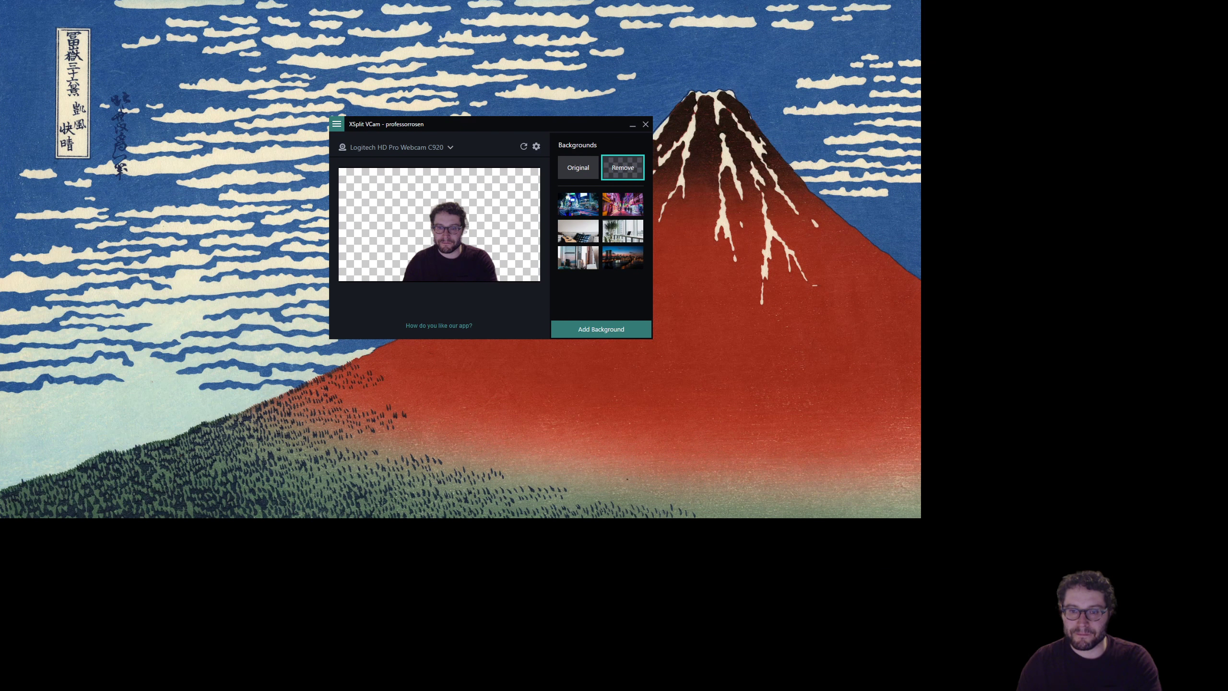
mouse_move(462, 258)
left_mouse_down()
mouse_move(659, 382)
mouse_move(649, 374)
mouse_move(687, 360)
mouse_move(680, 322)
mouse_move(613, 278)
mouse_move(501, 280)
mouse_move(462, 258)
left_mouse_up()
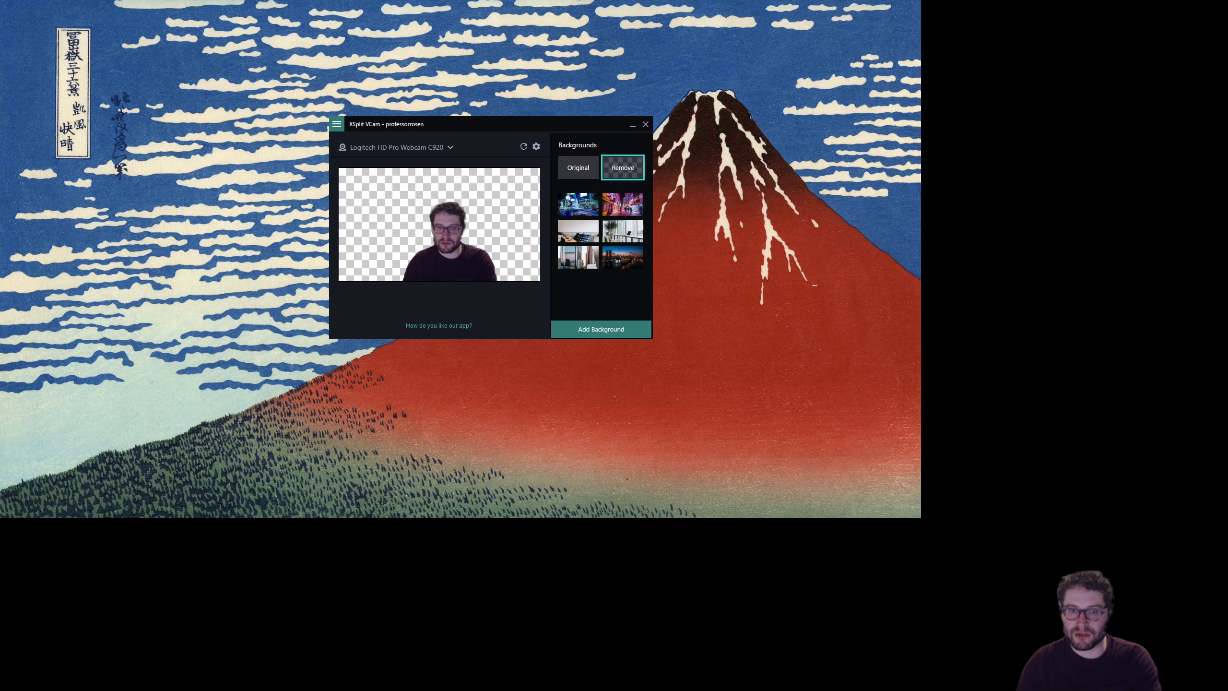